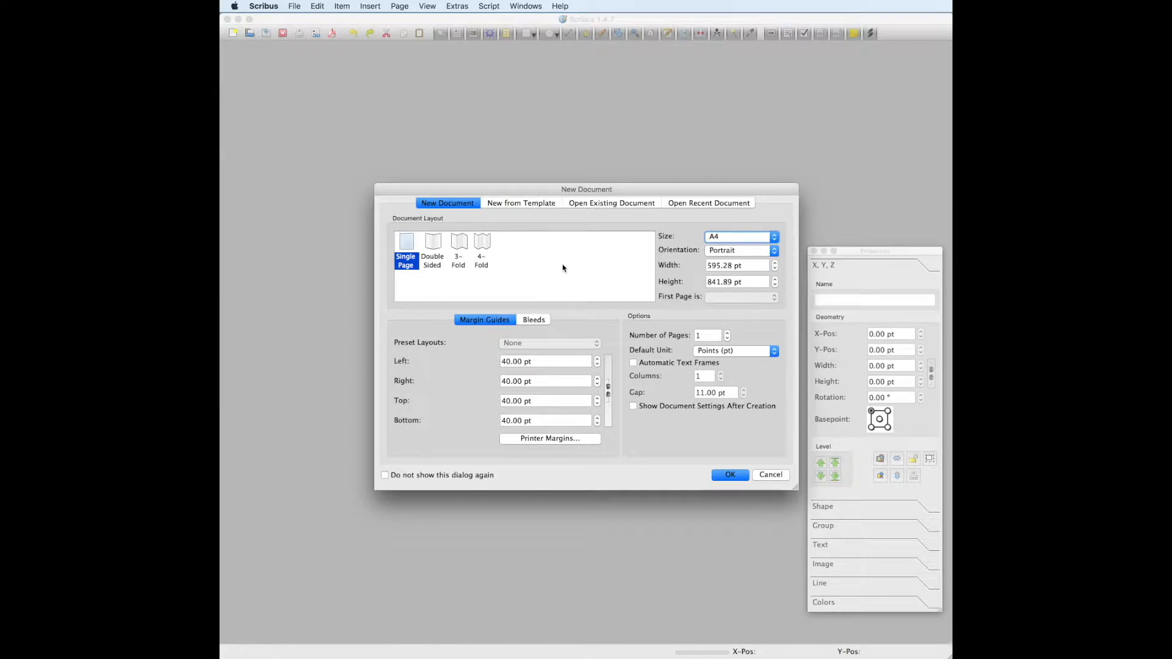
# Create a single-page document 1280 pt wide and 720 pt high
pyautogui.press('Tab')
pyautogui.press('Tab')
pyautogui.press('Tab')
pyautogui.press('Tab')
pyautogui.press('Tab')
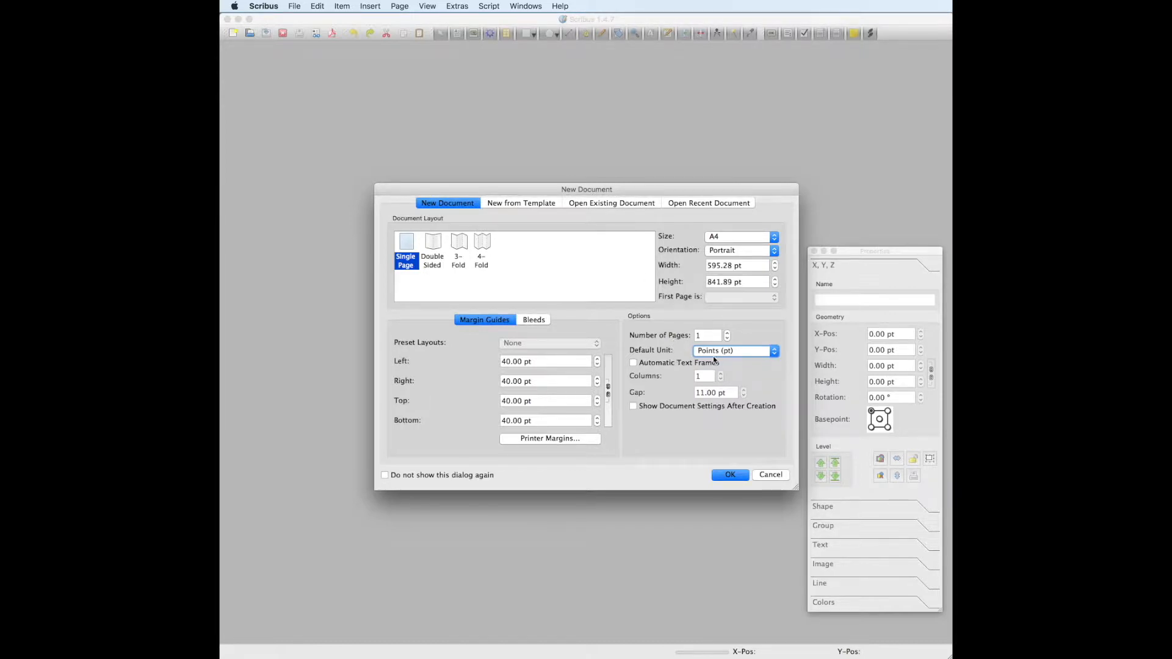
pyautogui.doubleClick(730, 267)
pyautogui.write('1280')
pyautogui.doubleClick(731, 282)
pyautogui.write('720')
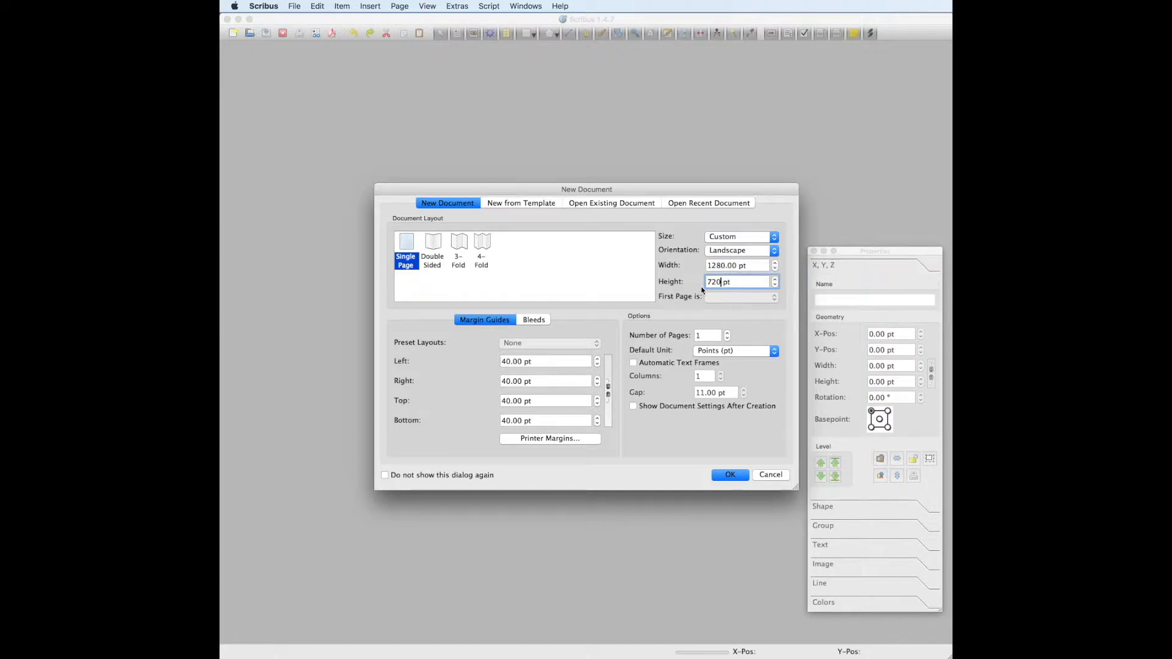
pyautogui.click(729, 475)
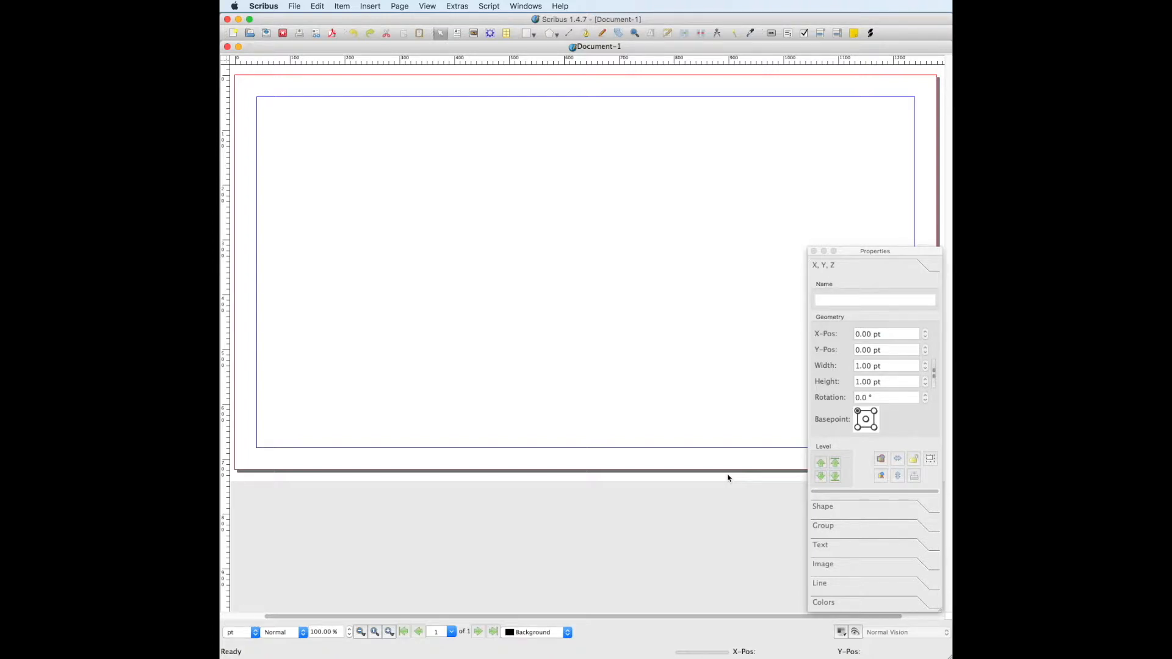
# Insert a 1280 by 720 pt image frame and move it to cover the whole page
pyautogui.click(474, 34)
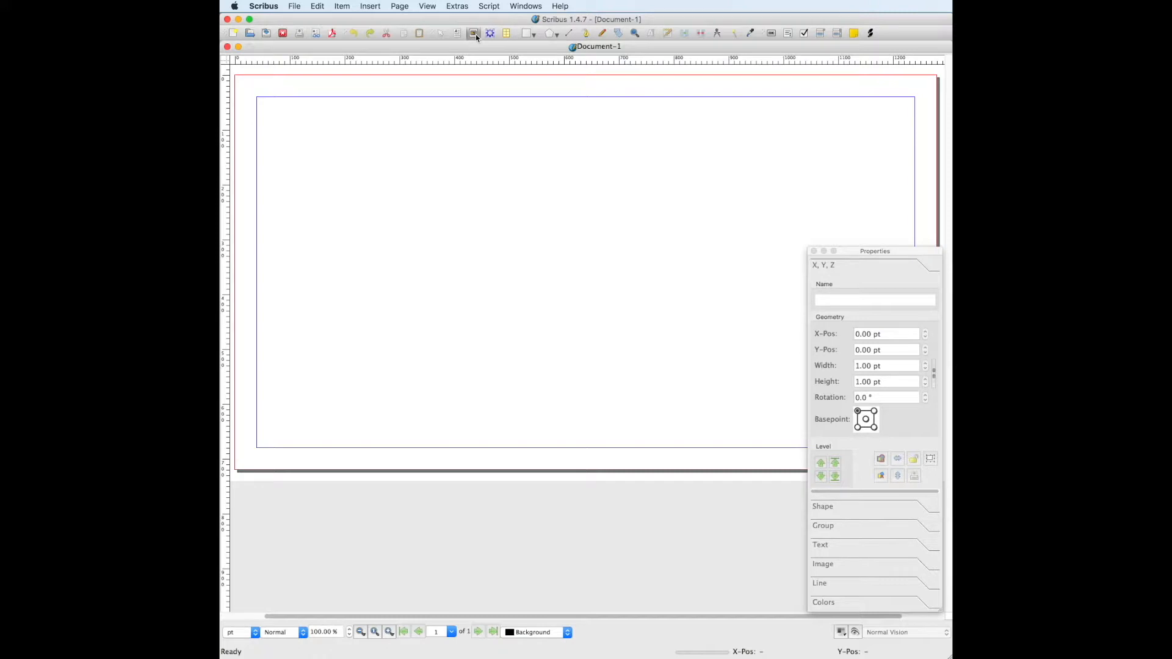
pyautogui.click(436, 216)
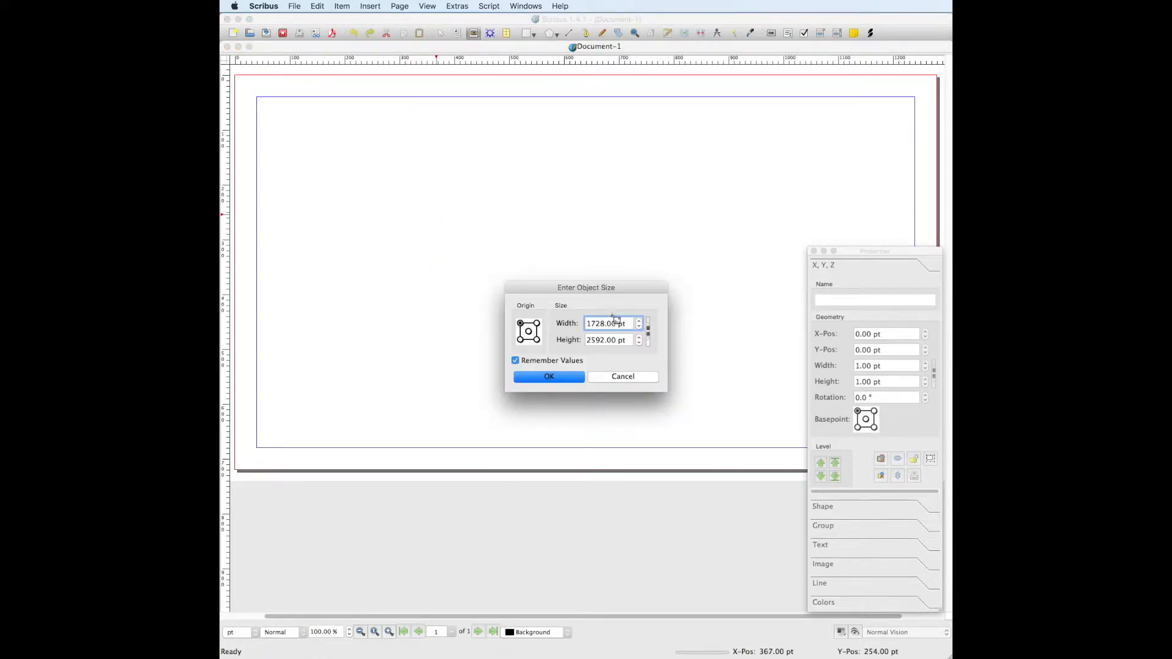
pyautogui.moveTo(605, 323); pyautogui.dragTo(585, 322)
pyautogui.write('120')
pyautogui.press('BackSpace')
pyautogui.write('80')
pyautogui.moveTo(604, 337); pyautogui.dragTo(586, 340)
pyautogui.write('720')
pyautogui.click(558, 379)
pyautogui.click(362, 76)
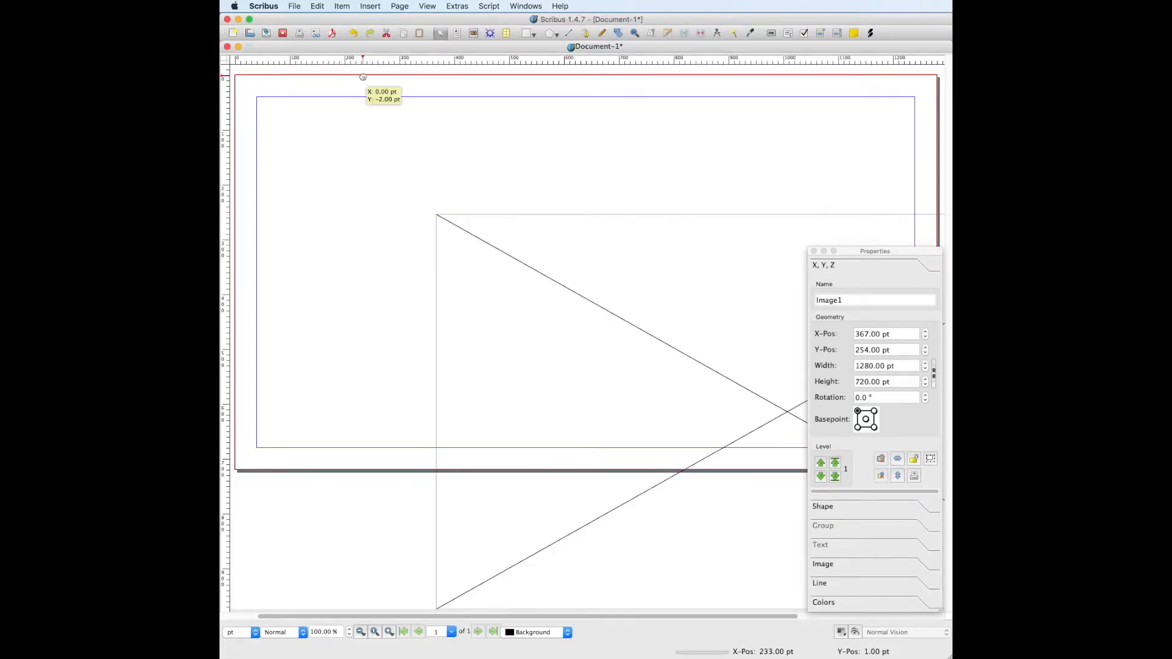
pyautogui.moveTo(363, 77); pyautogui.dragTo(363, 78)
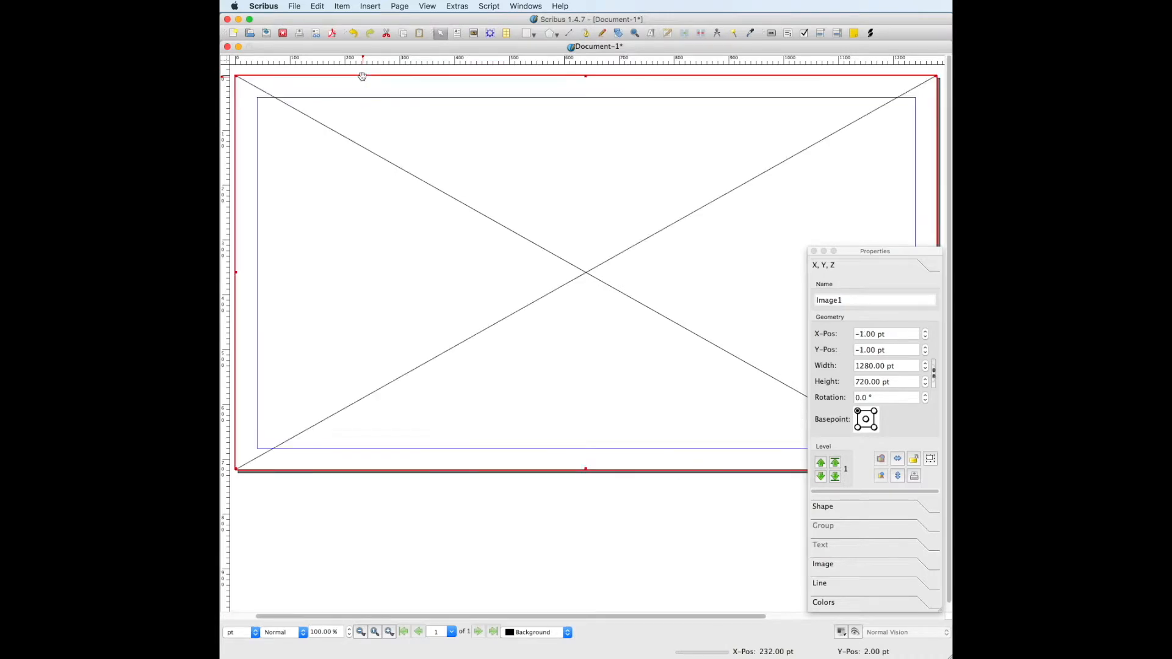
# Load the open-book photo from the Desktop folder into the image frame
pyautogui.rightClick(587, 274)
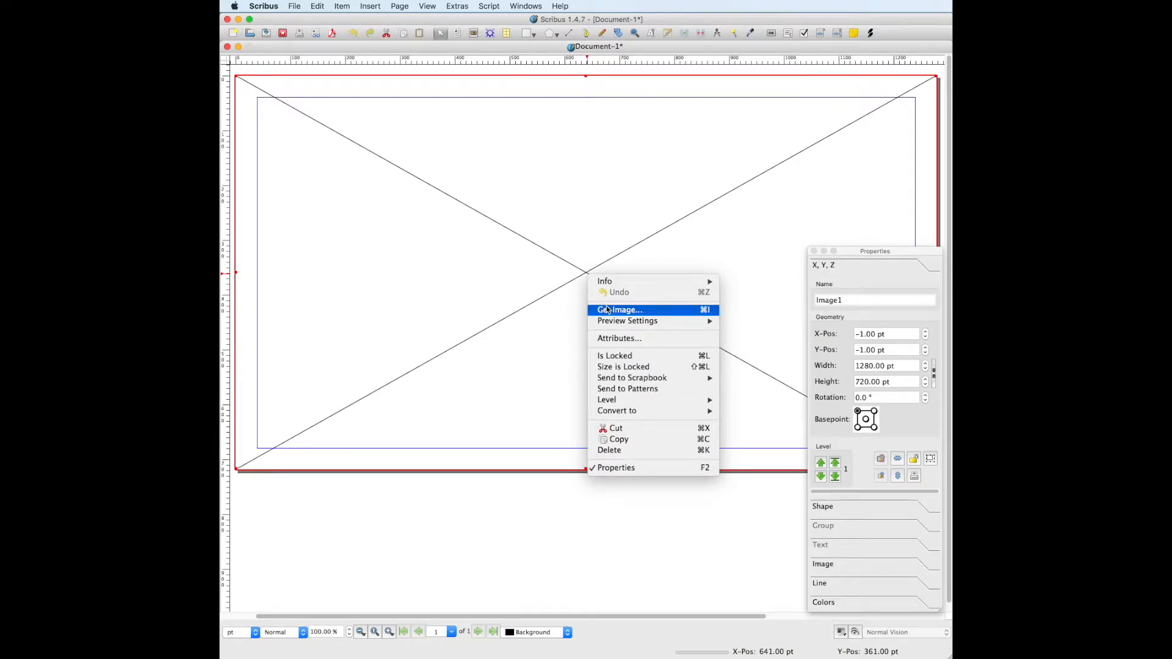
pyautogui.click(608, 310)
pyautogui.click(515, 262)
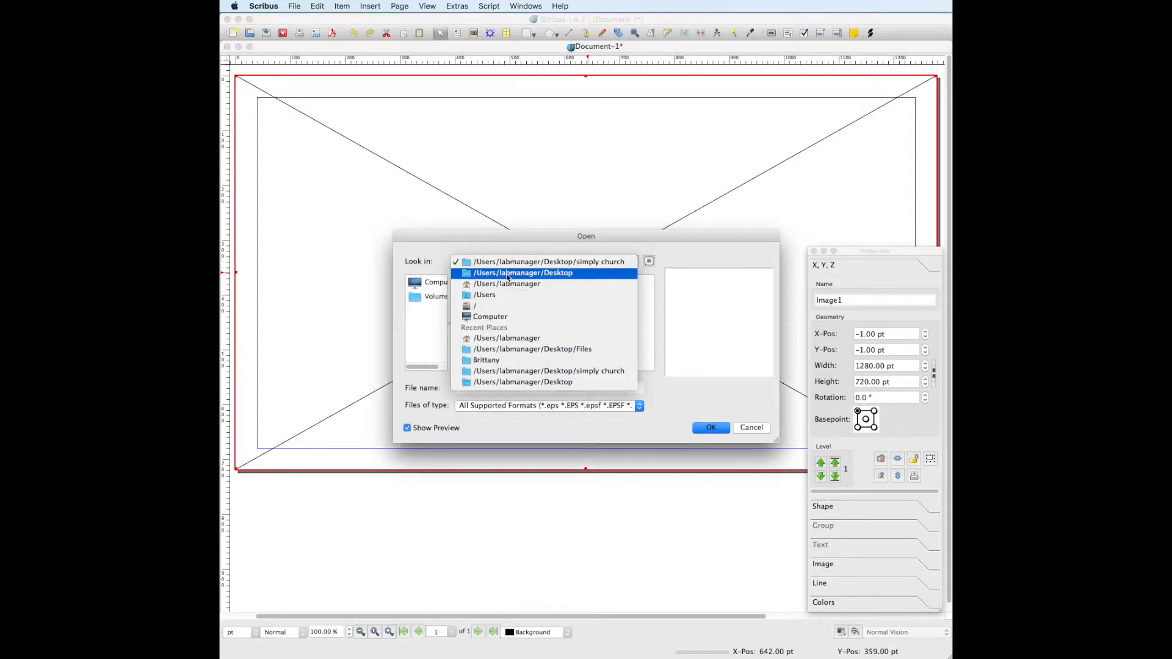
pyautogui.click(506, 273)
pyautogui.click(507, 282)
pyautogui.click(711, 428)
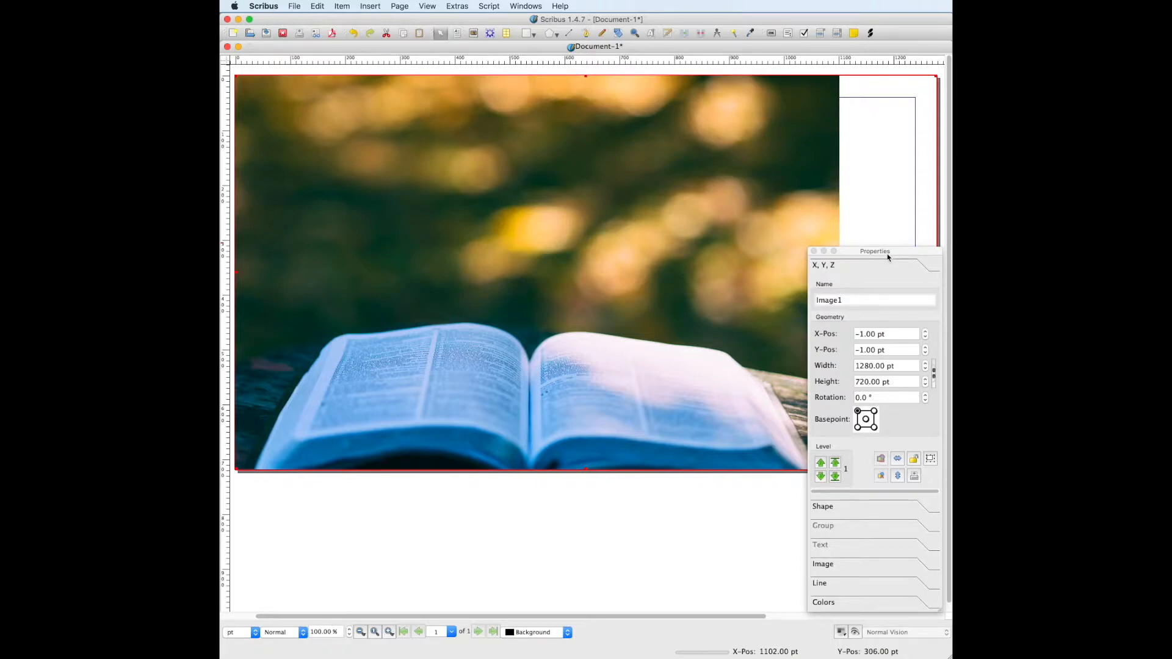
# Scale the photo inside its frame to 125% in both X and Y
pyautogui.click(532, 5)
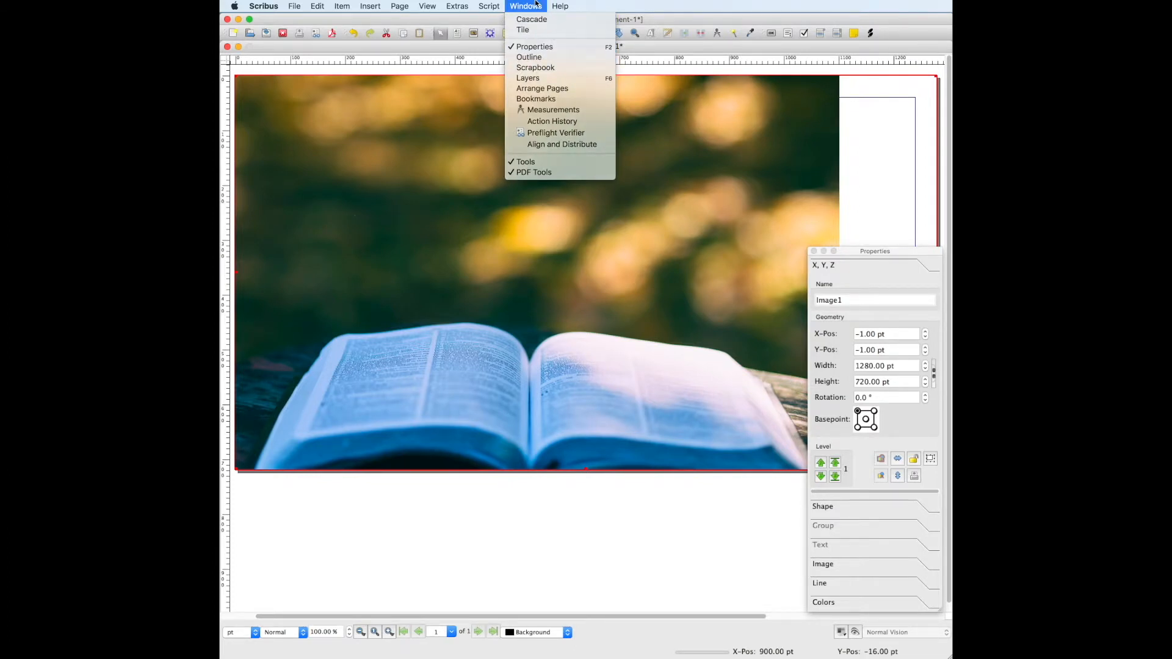
pyautogui.click(536, 3)
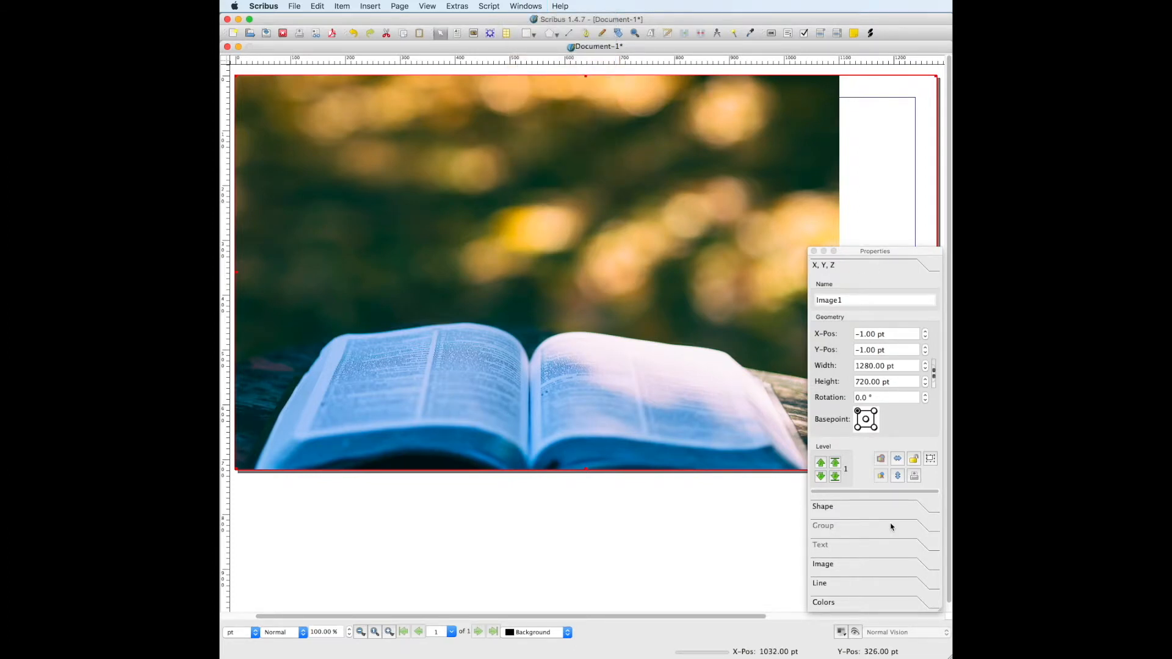
pyautogui.click(827, 566)
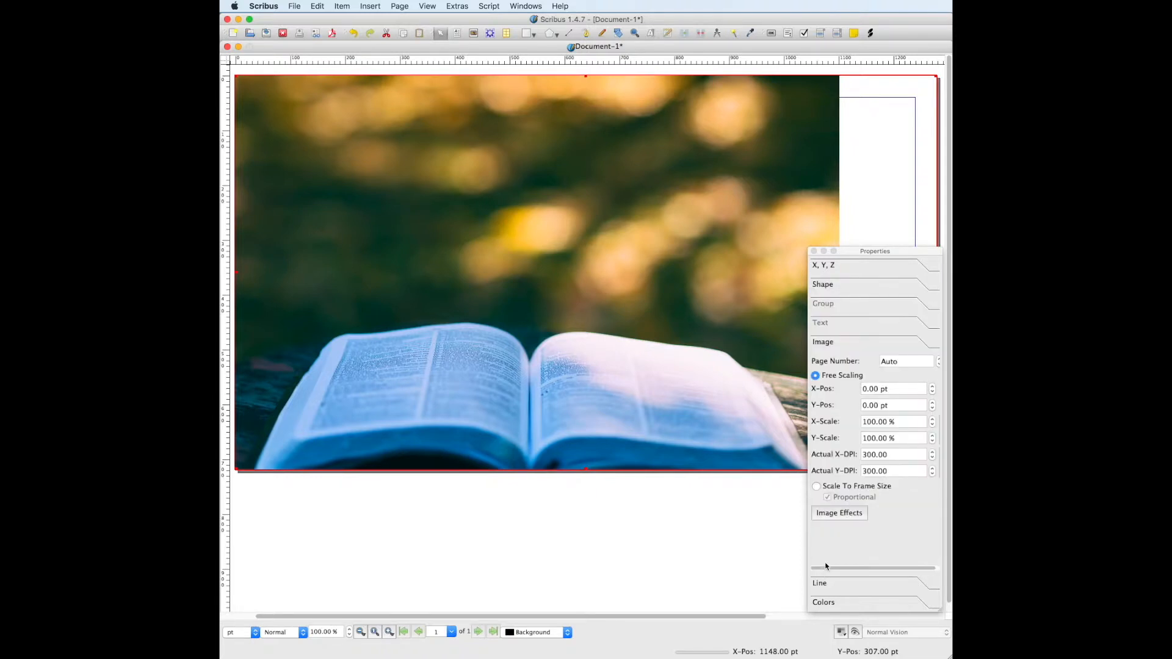
pyautogui.doubleClick(869, 421)
pyautogui.write('125')
pyautogui.doubleClick(864, 437)
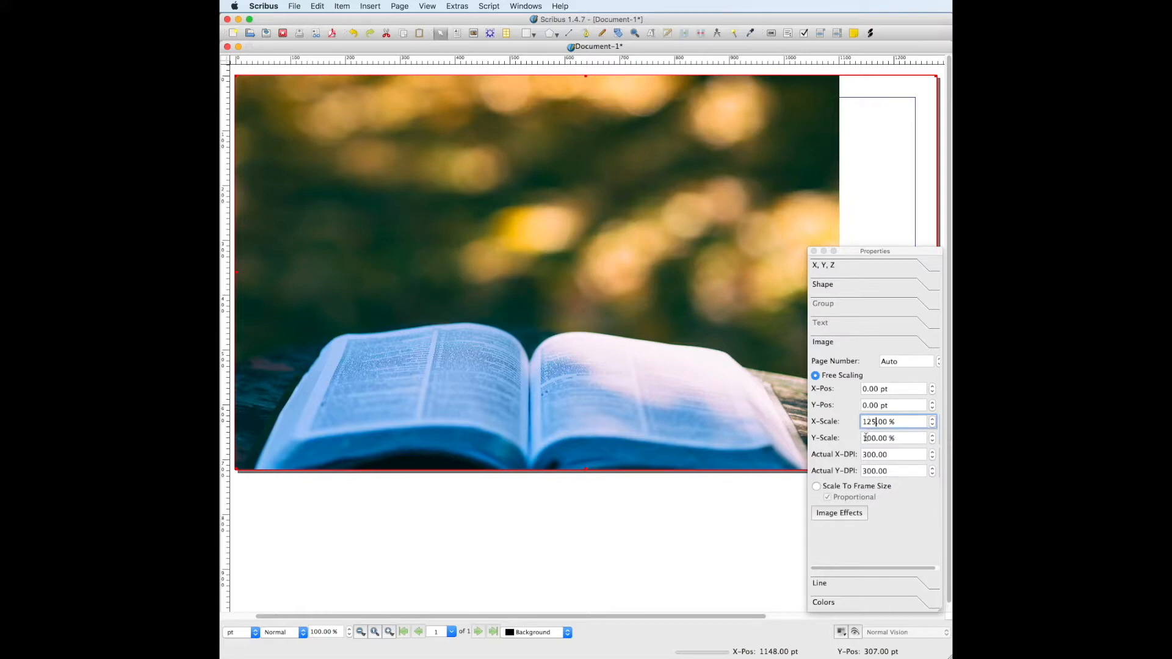
pyautogui.write('125')
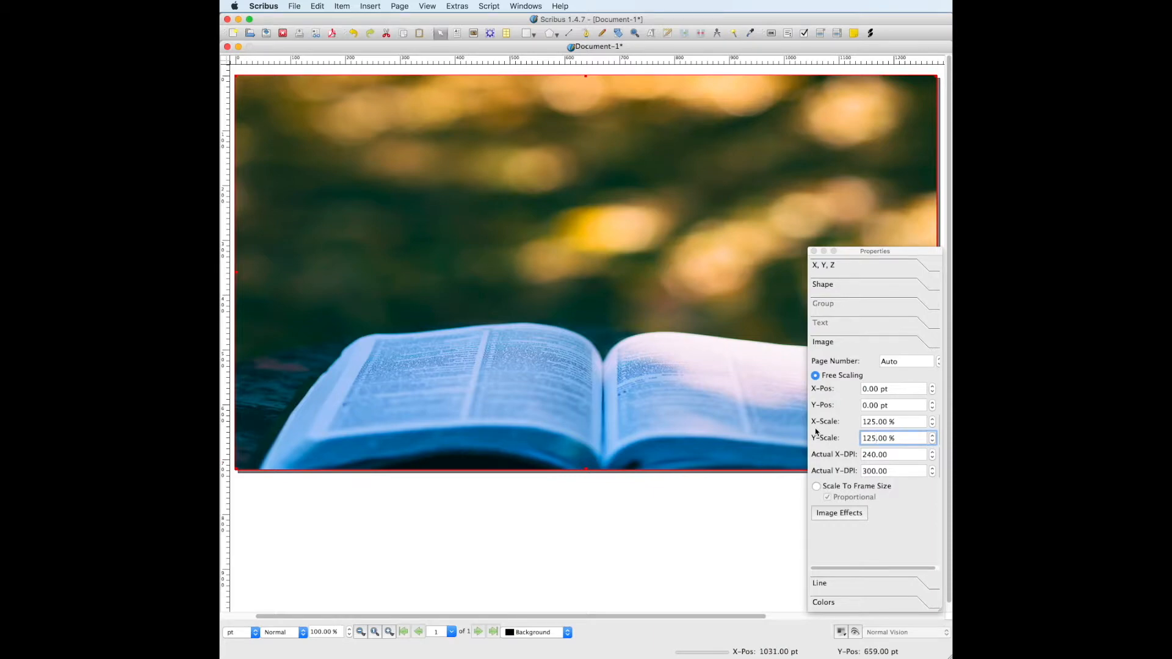
# Reposition the photo inside its frame to an offset of about -24 pt in X and -162 pt in Y
pyautogui.click(593, 290)
pyautogui.scroll(2, 592, 291)
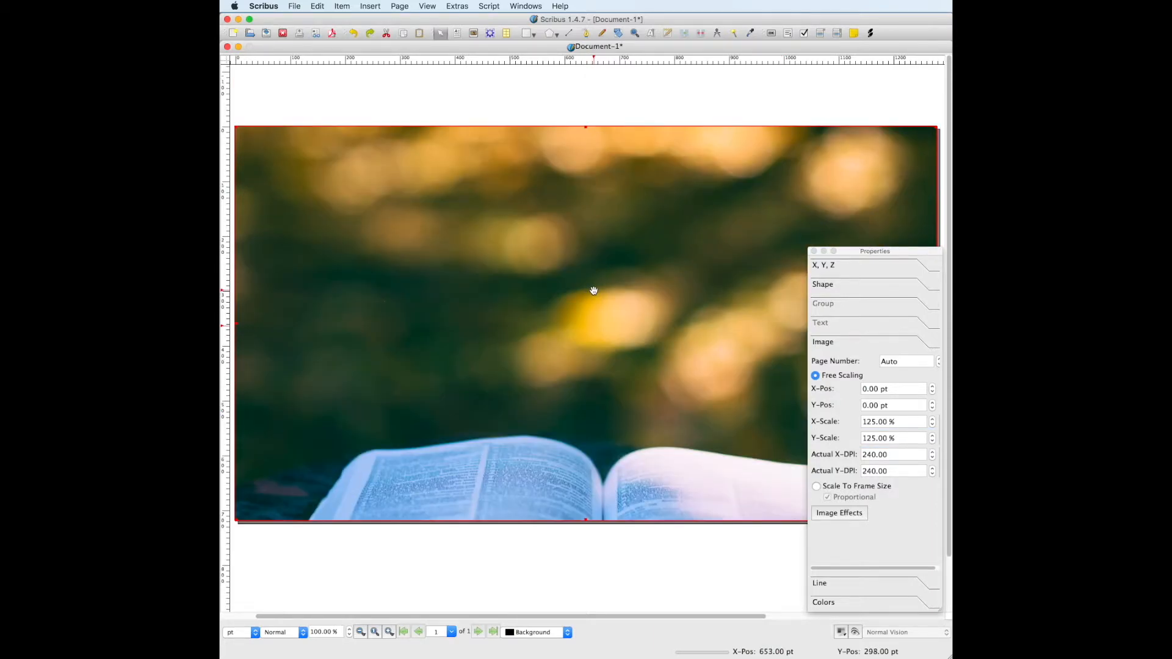
pyautogui.press('e')
pyautogui.moveTo(604, 355); pyautogui.dragTo(587, 270)
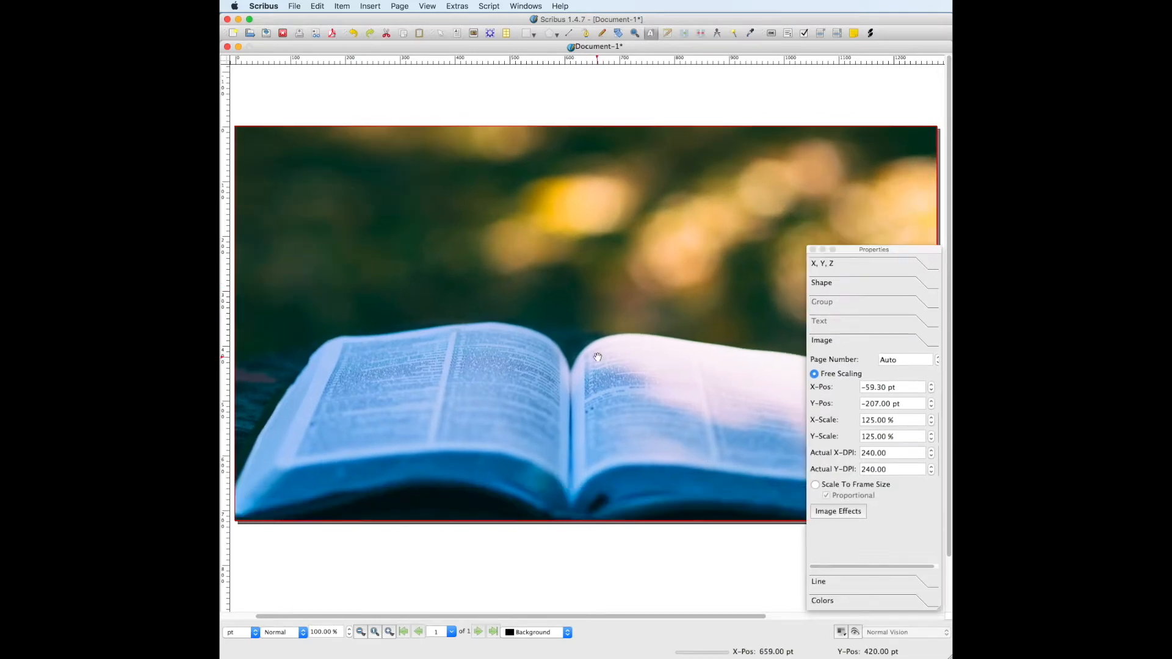
pyautogui.moveTo(598, 357)
pyautogui.mouseDown()
pyautogui.moveTo(599, 373)
pyautogui.moveTo(614, 369)
pyautogui.mouseUp()
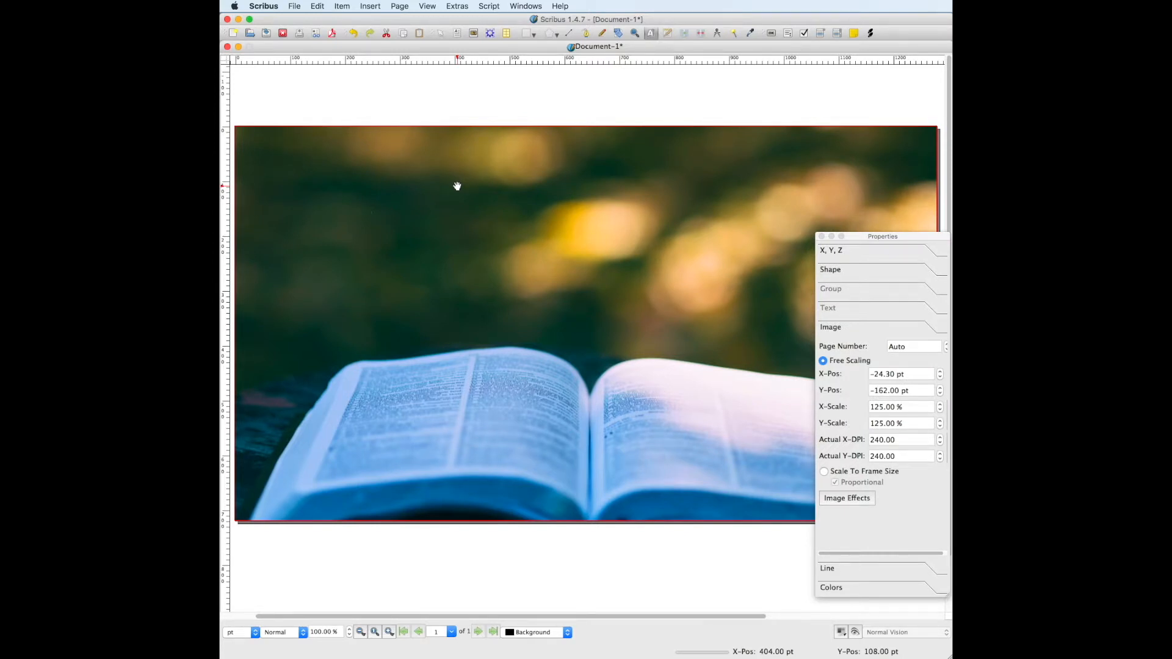
# Add a text frame about 1019 by 307 pt above the book and paste the Hebrews 4:12 verse into it
pyautogui.click(459, 32)
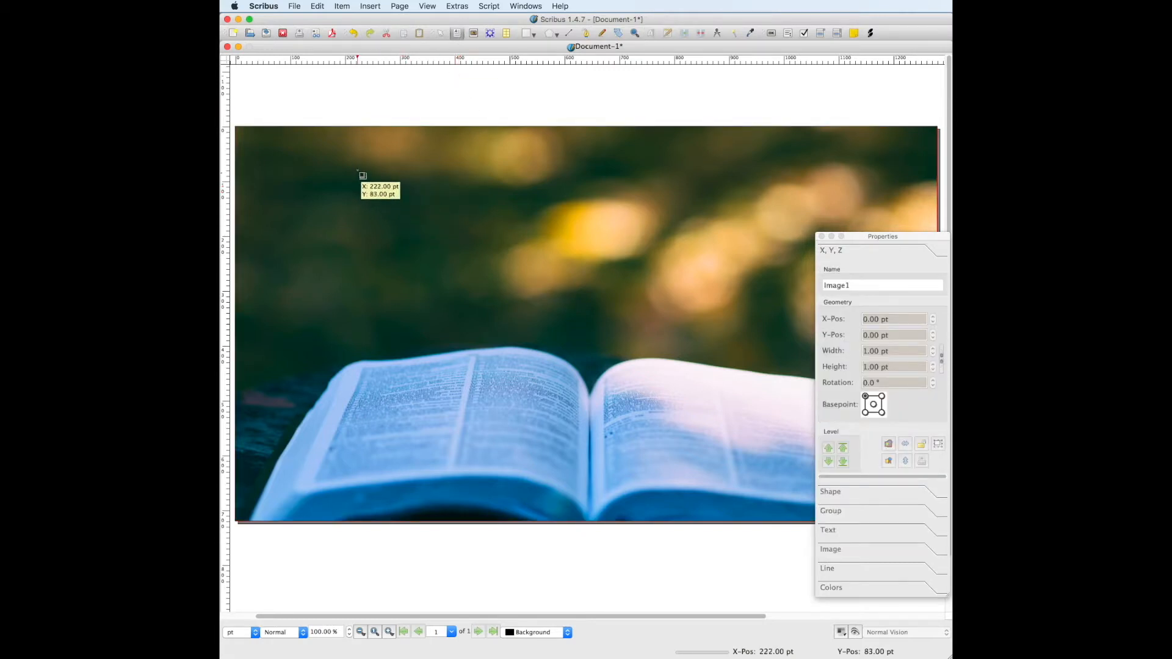
pyautogui.moveTo(339, 158); pyautogui.dragTo(900, 328)
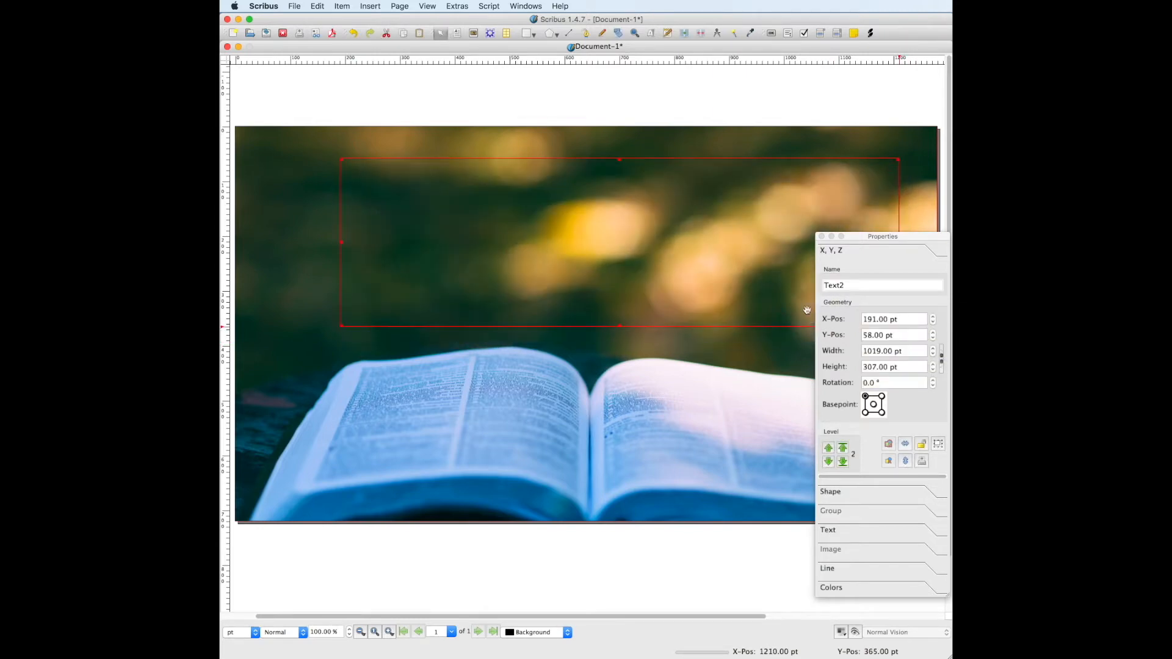
pyautogui.doubleClick(420, 188)
pyautogui.press('super+v')
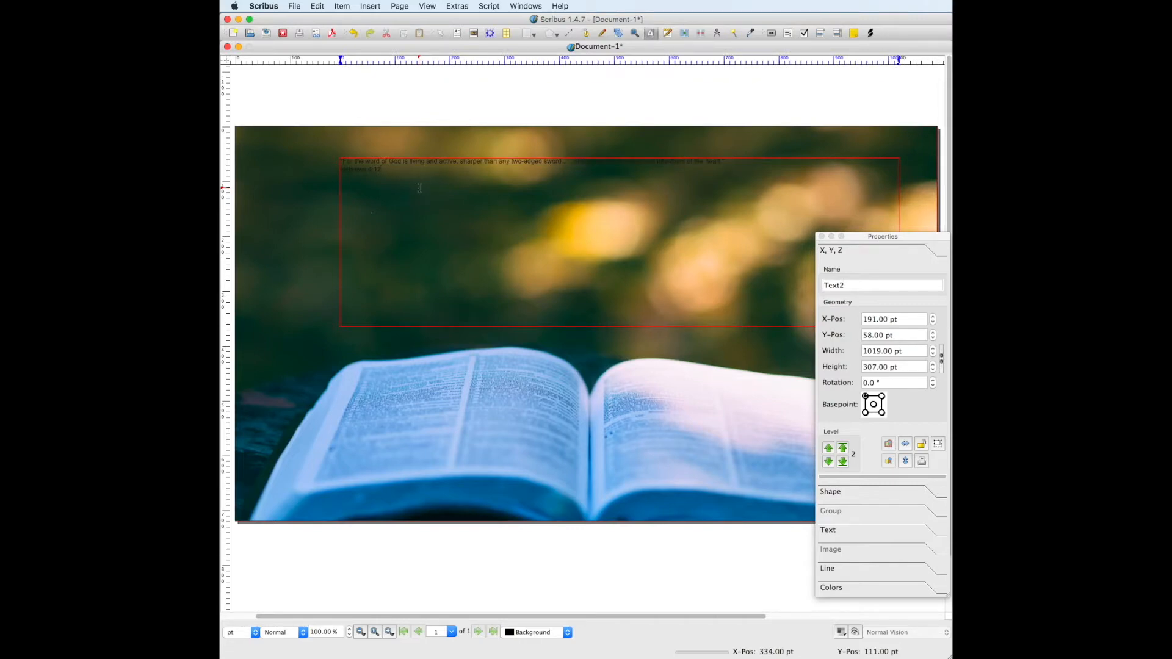
# Set all of the verse text to the Lato font in the Black style
pyautogui.press('super+a')
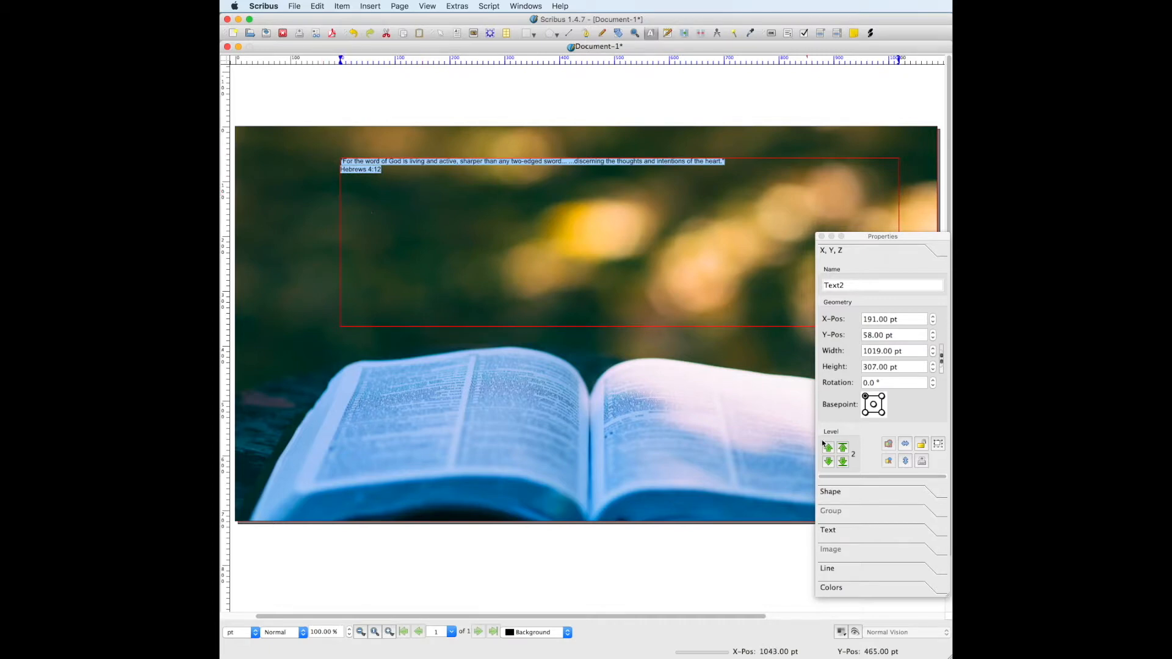
pyautogui.click(830, 533)
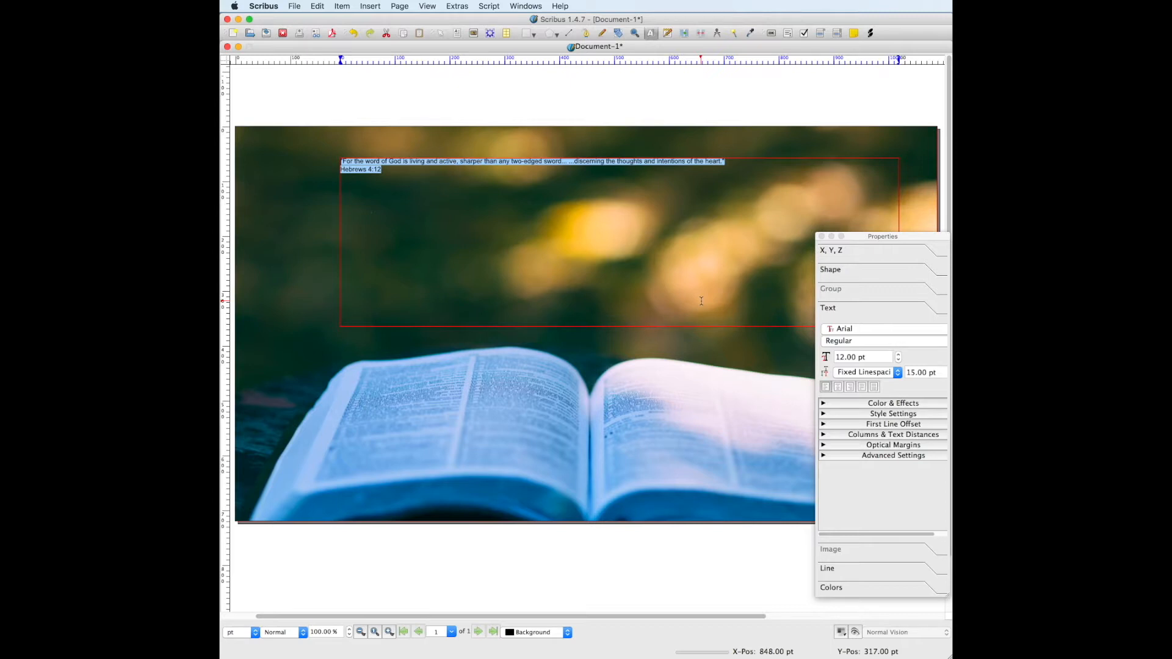
pyautogui.click(897, 328)
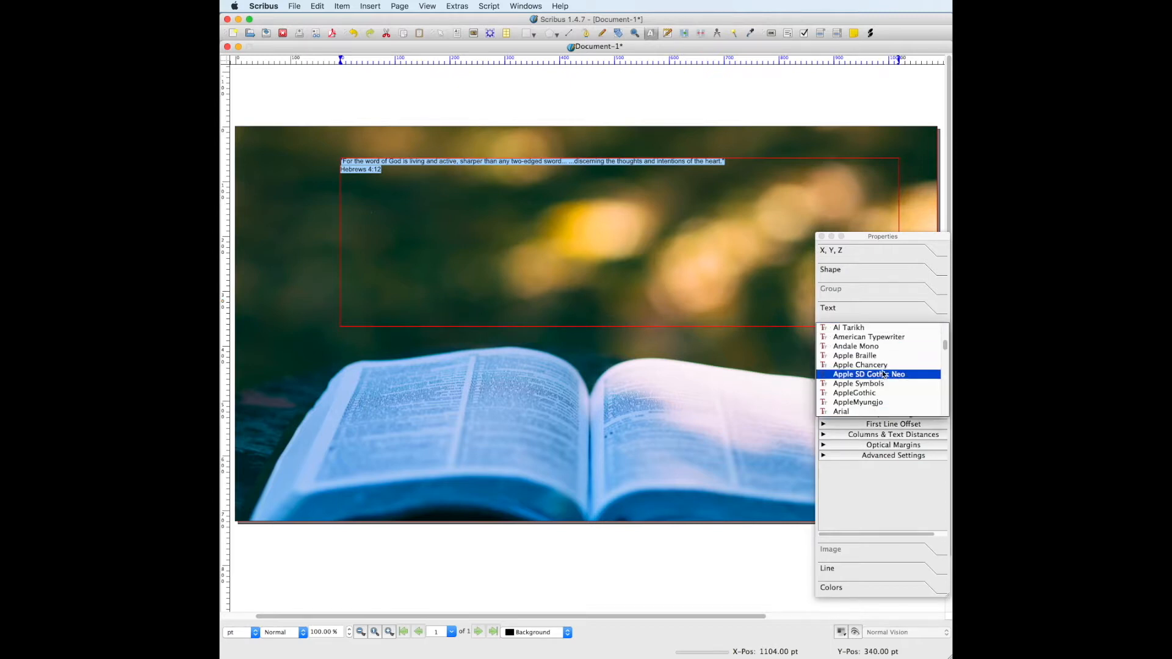
pyautogui.scroll(-10, 883, 375)
pyautogui.click(850, 355)
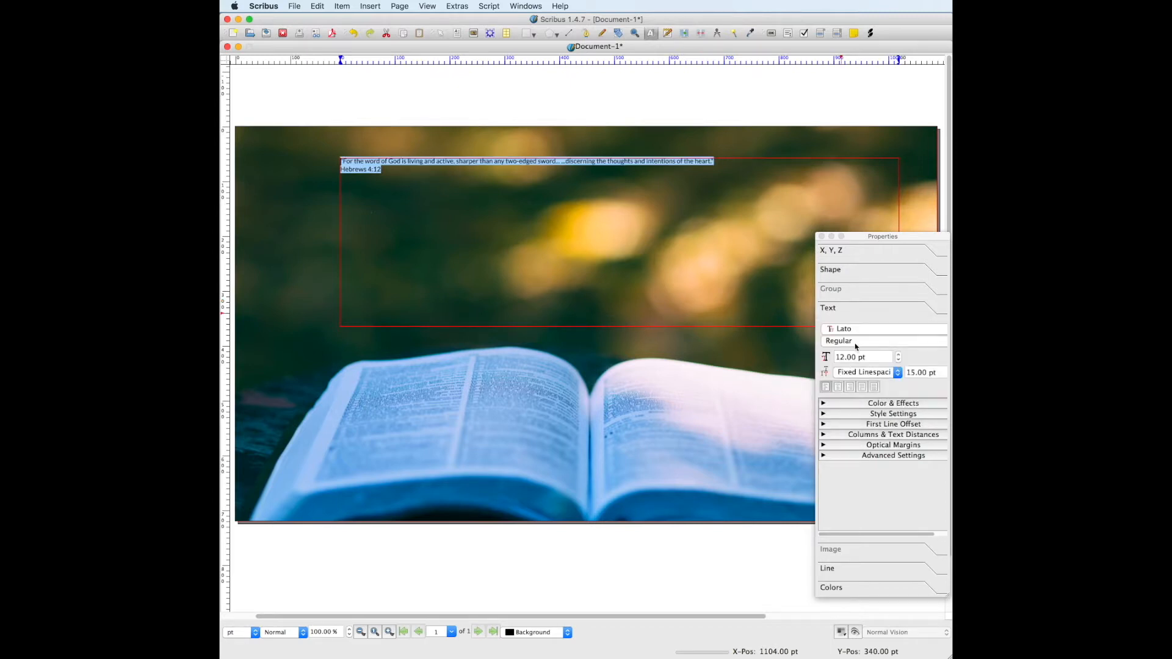
pyautogui.click(856, 346)
pyautogui.click(845, 337)
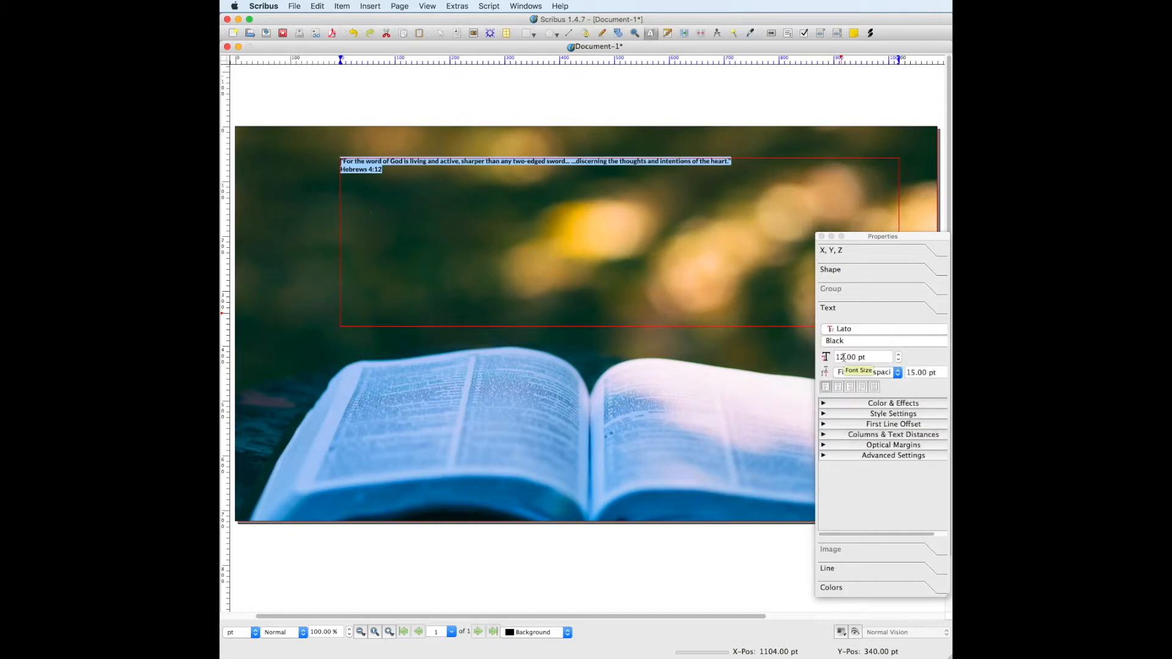
# Set the verse text to 47 pt with automatic linespacing
pyautogui.doubleClick(843, 357)
pyautogui.write('47')
pyautogui.press('Return')
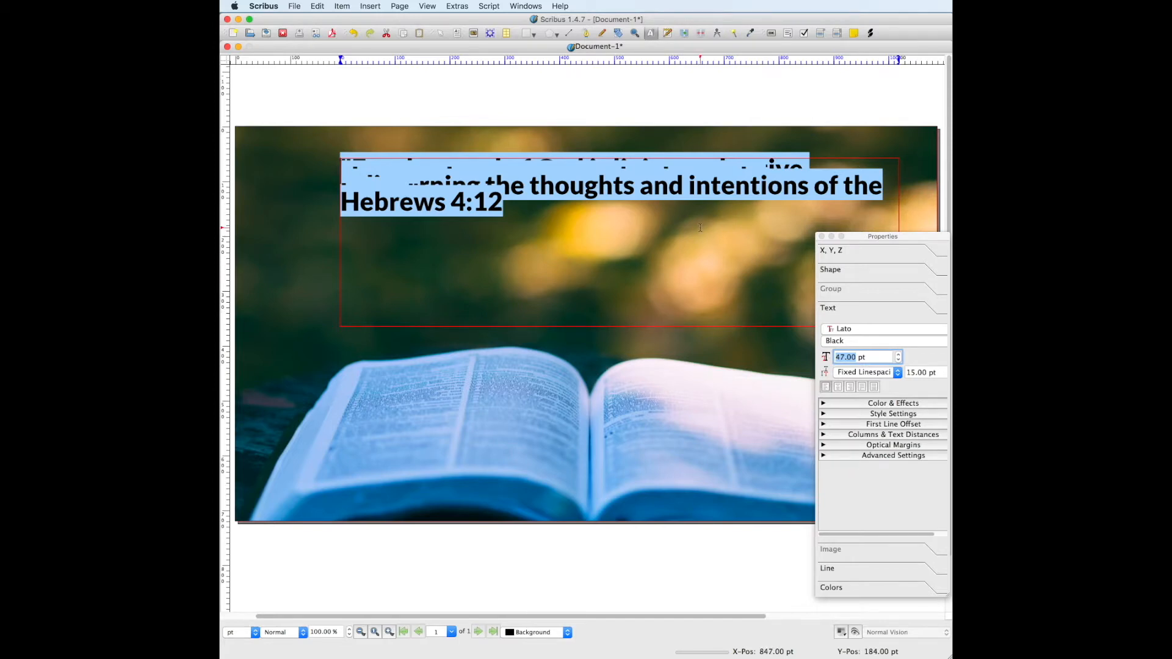
pyautogui.click(892, 373)
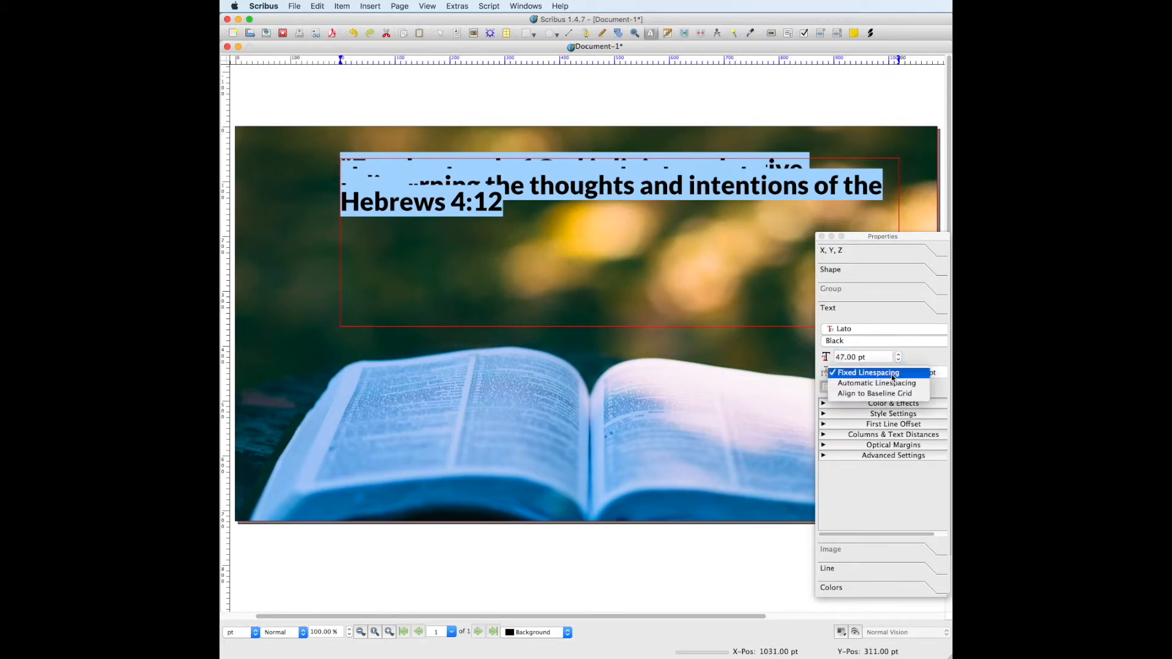
pyautogui.click(892, 383)
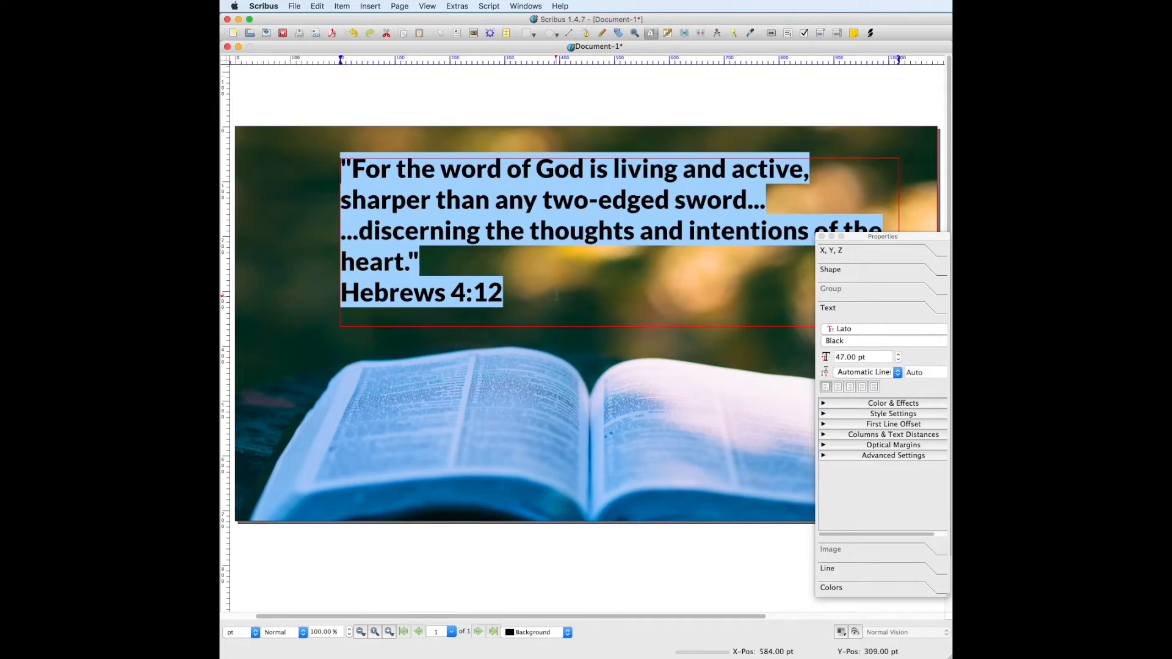
pyautogui.press('BackSpace')
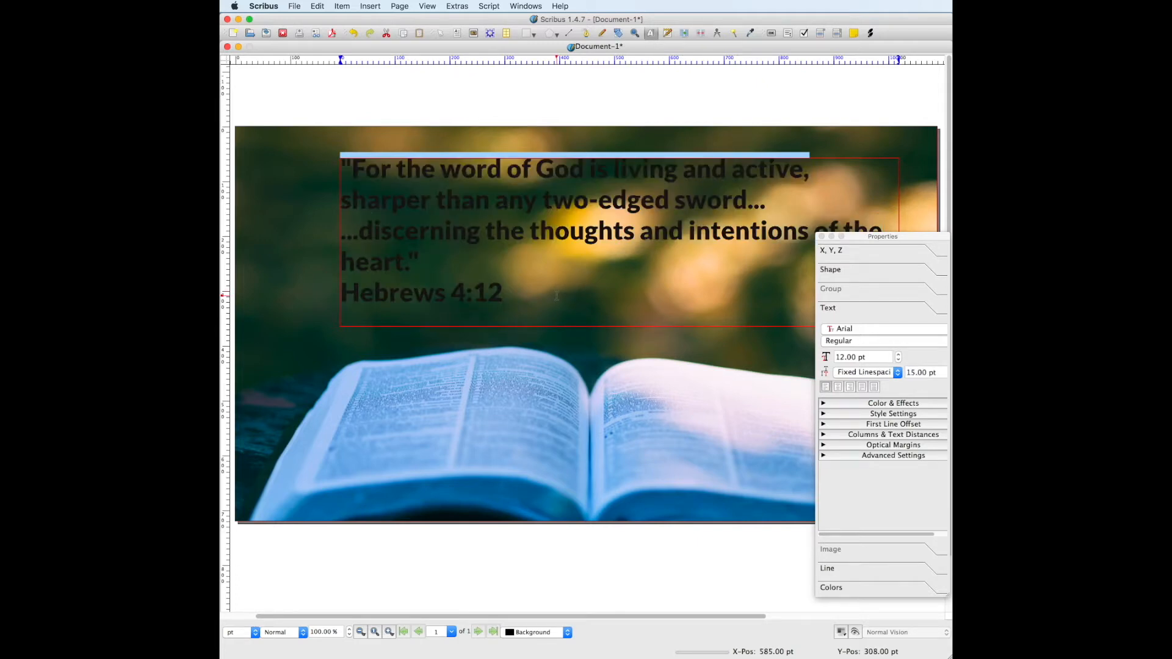
pyautogui.hotkey('ctrl', 'z')
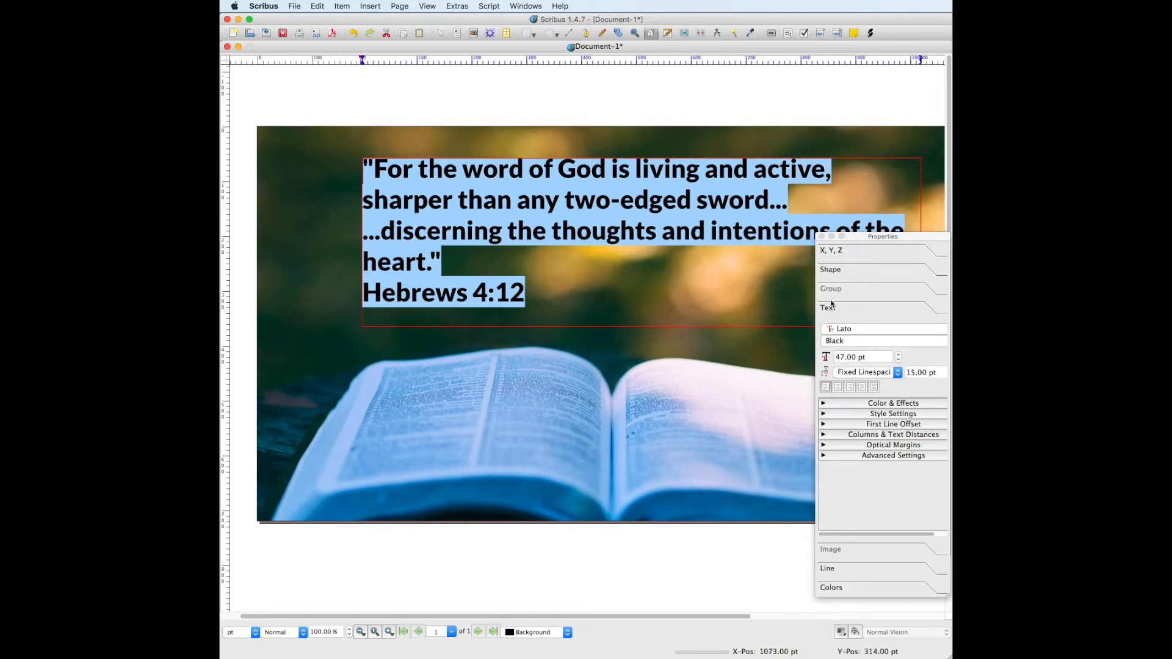
# Change the fill color of the verse text to white
pyautogui.click(834, 404)
pyautogui.click(880, 421)
pyautogui.click(871, 525)
pyautogui.press('Escape')
# Widen the verse's text frame on both sides to an X position of about 74 pt and a width of about 1210 pt
pyautogui.click(365, 258)
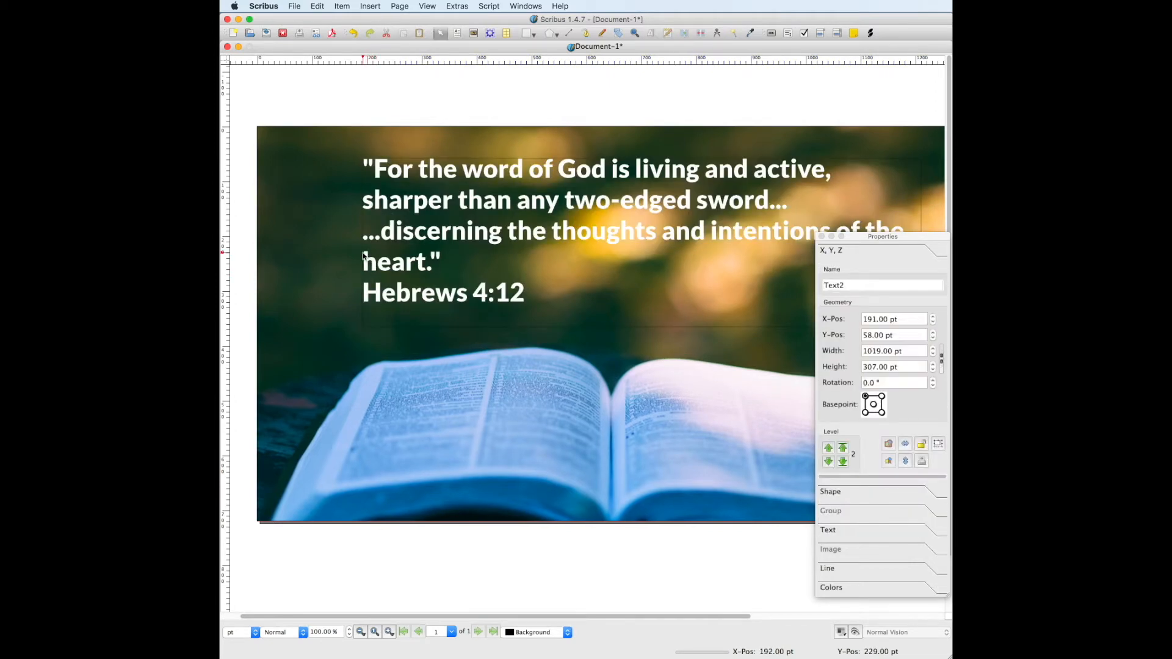
pyautogui.moveTo(367, 239); pyautogui.dragTo(299, 240)
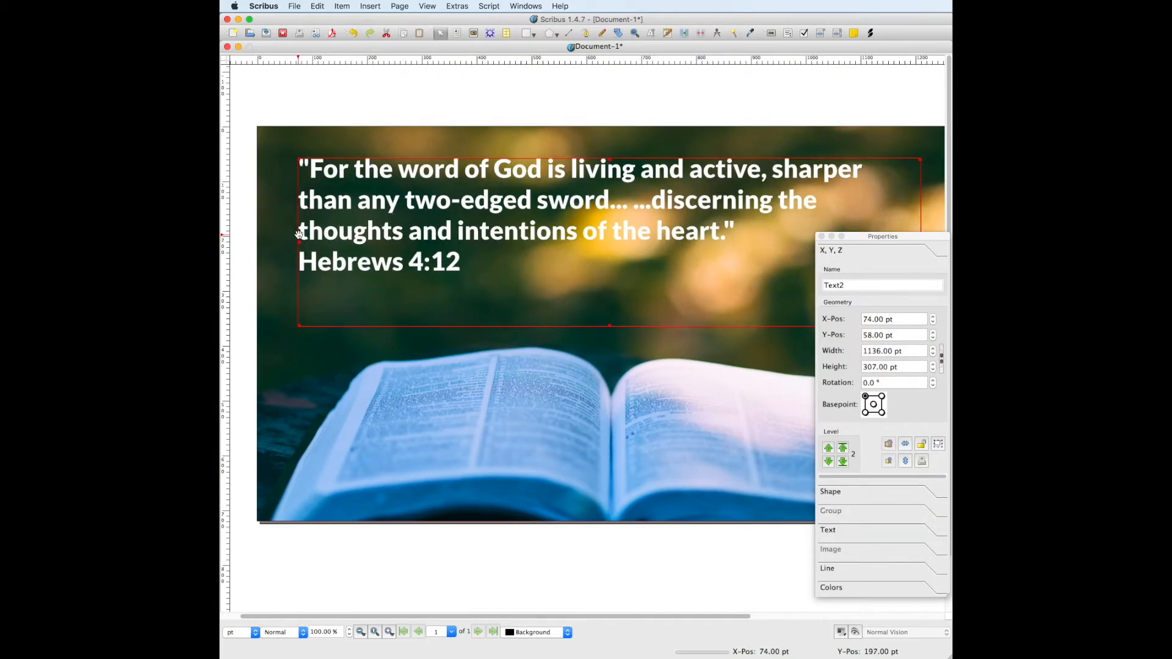
pyautogui.moveTo(913, 238); pyautogui.dragTo(904, 419)
pyautogui.moveTo(921, 243); pyautogui.dragTo(962, 243)
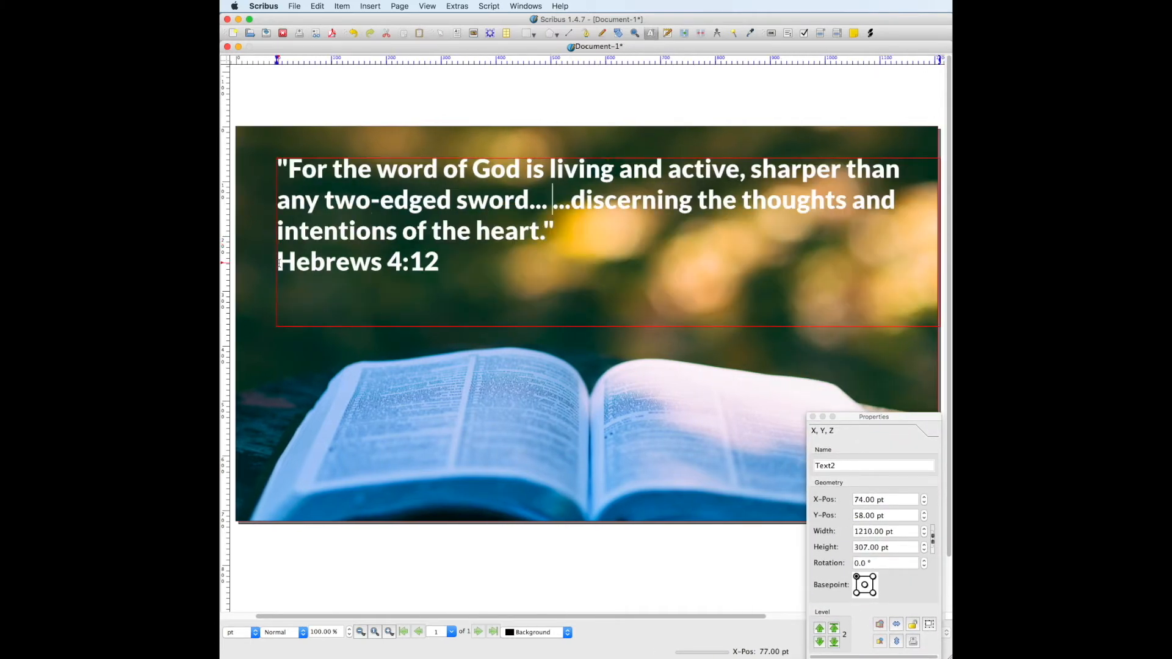
# Put "...discerning" on a new line after a blank line, and select the "Hebrews 4:12" reference
pyautogui.press('Return')
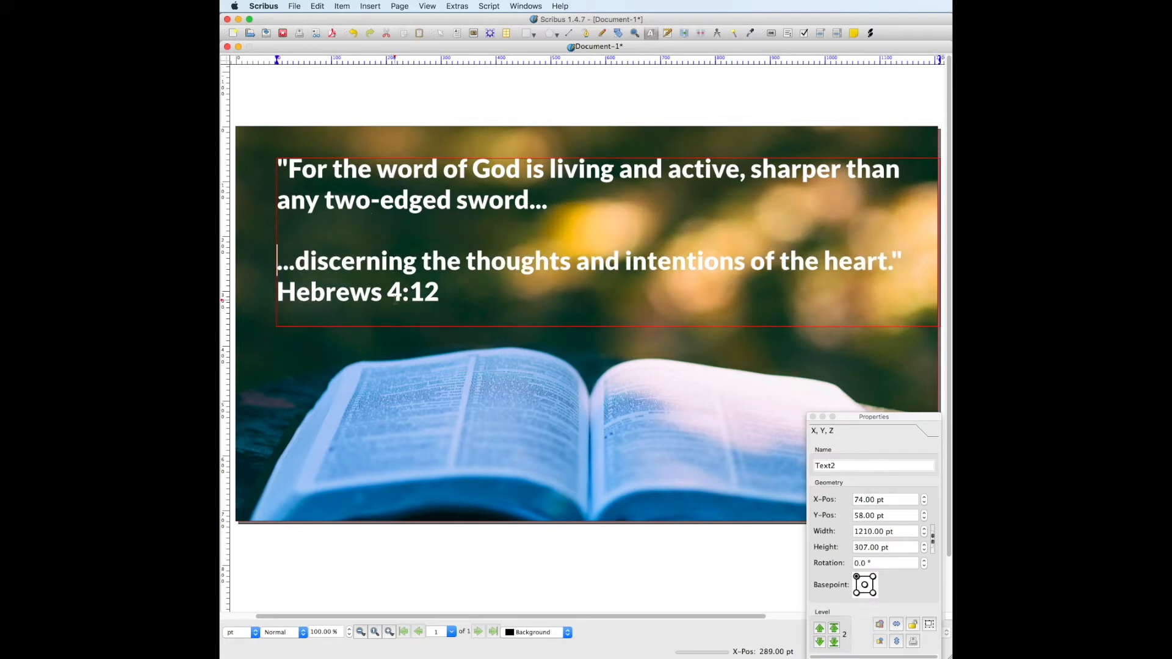
pyautogui.moveTo(439, 293); pyautogui.dragTo(276, 291)
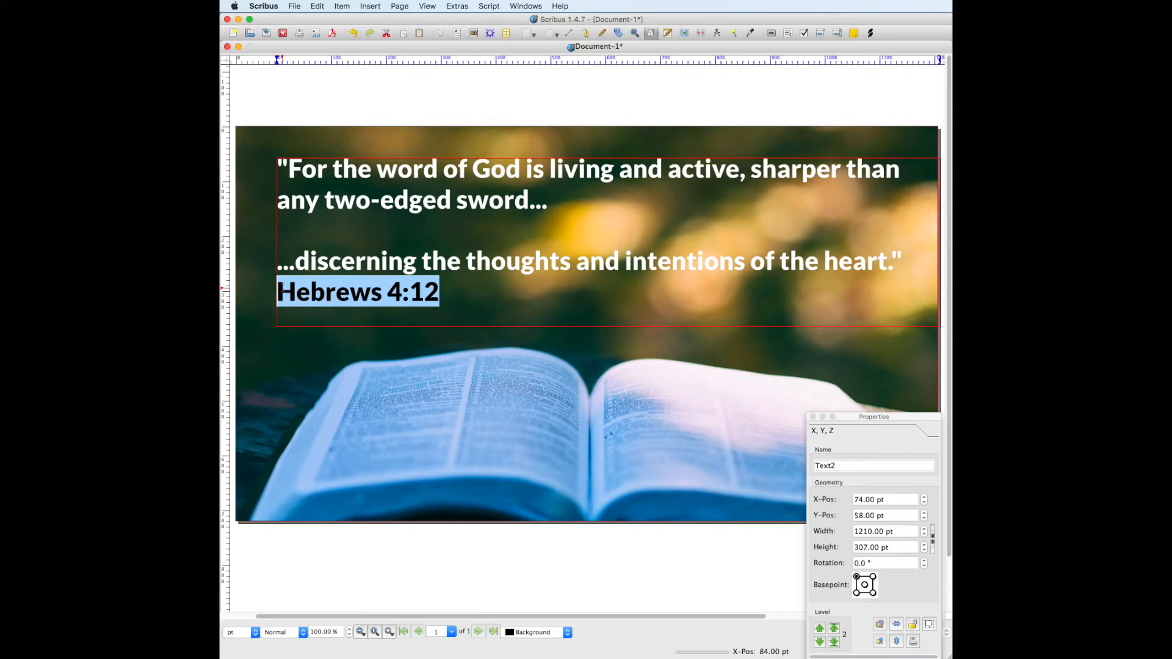